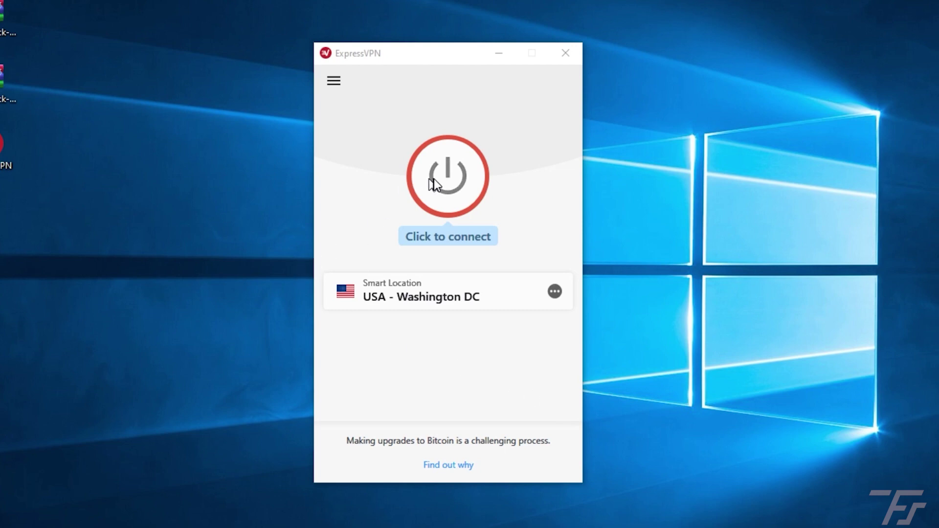
Step: Connect the VPN to USA - Washington DC and browse the Asia Pacific server locations
click(440, 178)
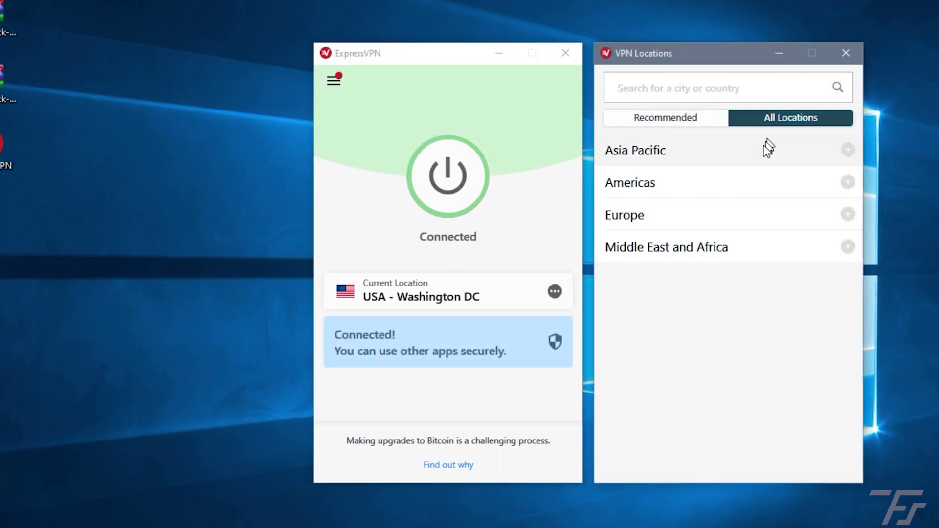
click(736, 159)
scroll(748, 209, down, 12)
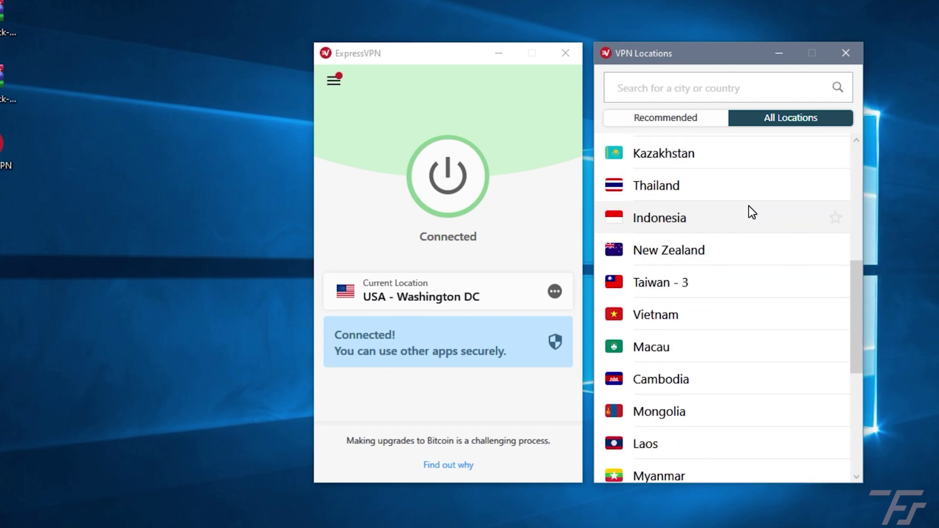
click(693, 117)
click(773, 120)
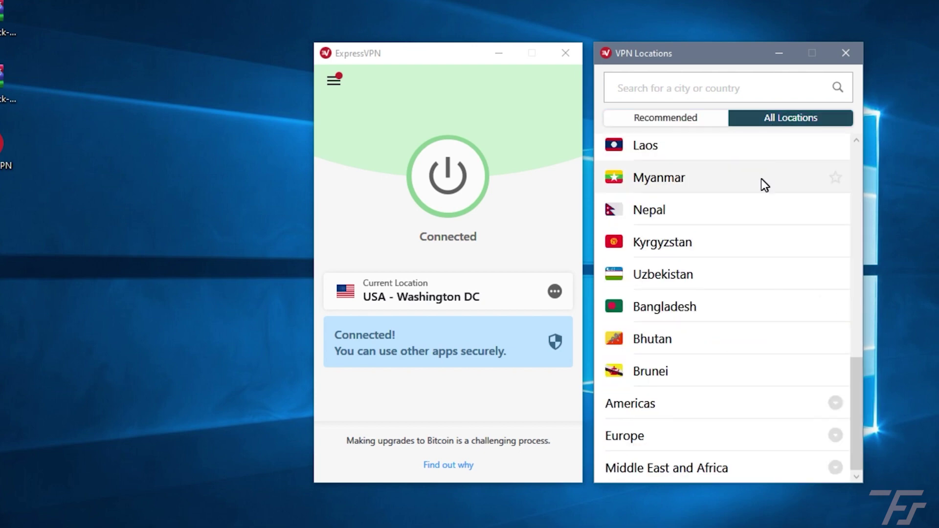
scroll(783, 182, up, 12)
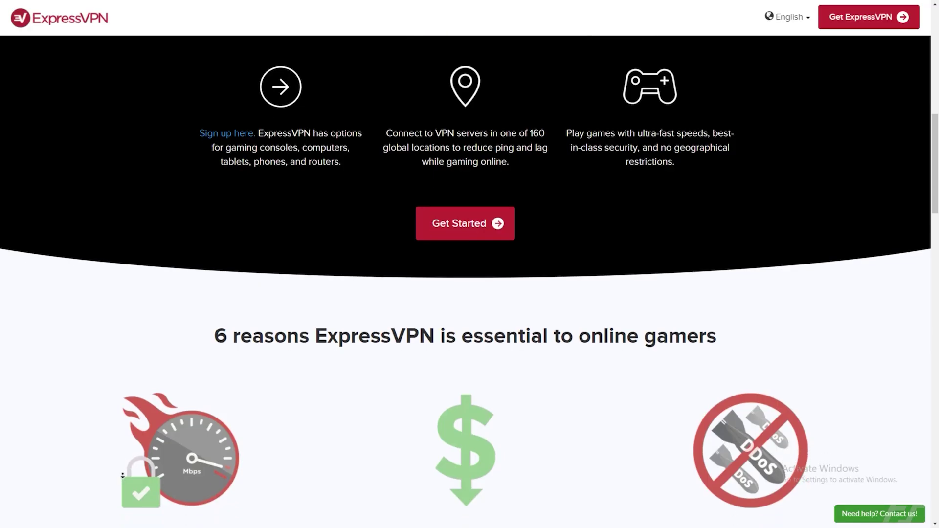
Step: Read through the six reasons ExpressVPN gives for using its service for online gaming
scroll(122, 476, down, 3)
scroll(122, 476, down, 2)
scroll(122, 476, down, 2)
scroll(122, 476, down, 2)
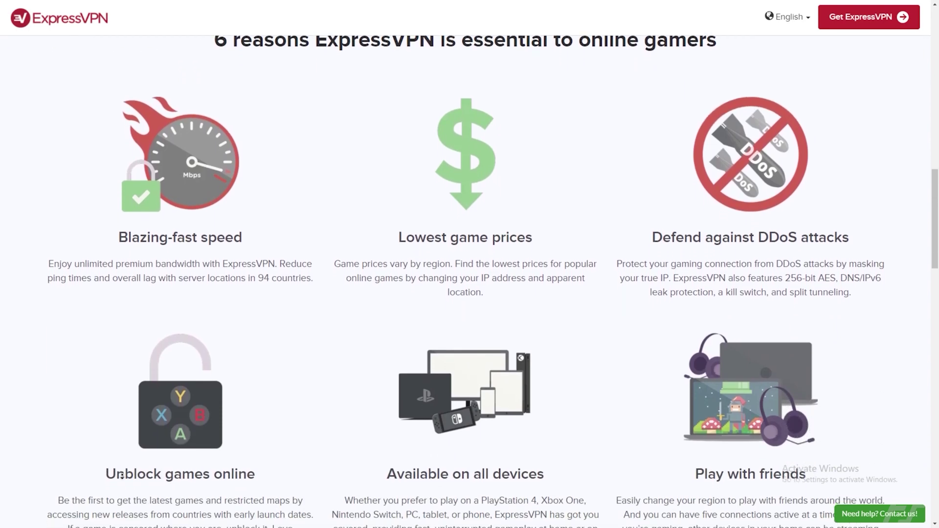
scroll(122, 477, down, 2)
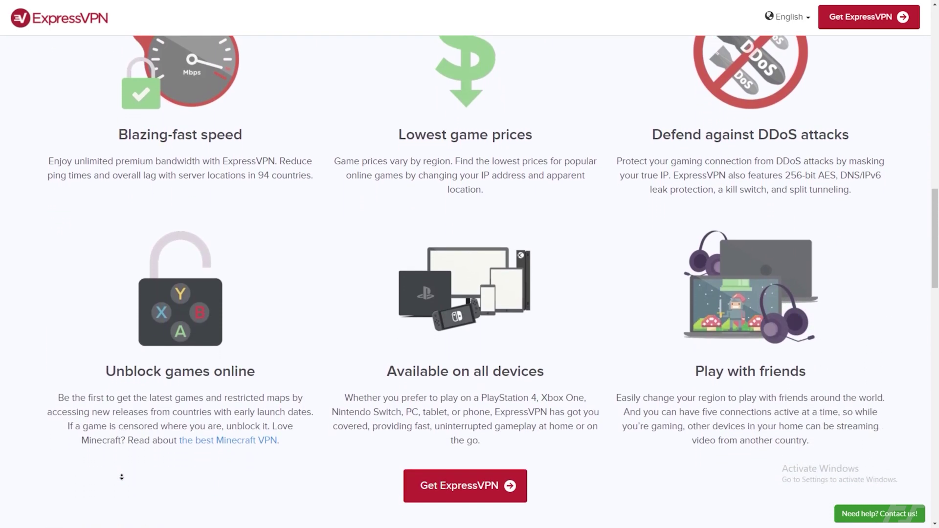
scroll(121, 479, down, 3)
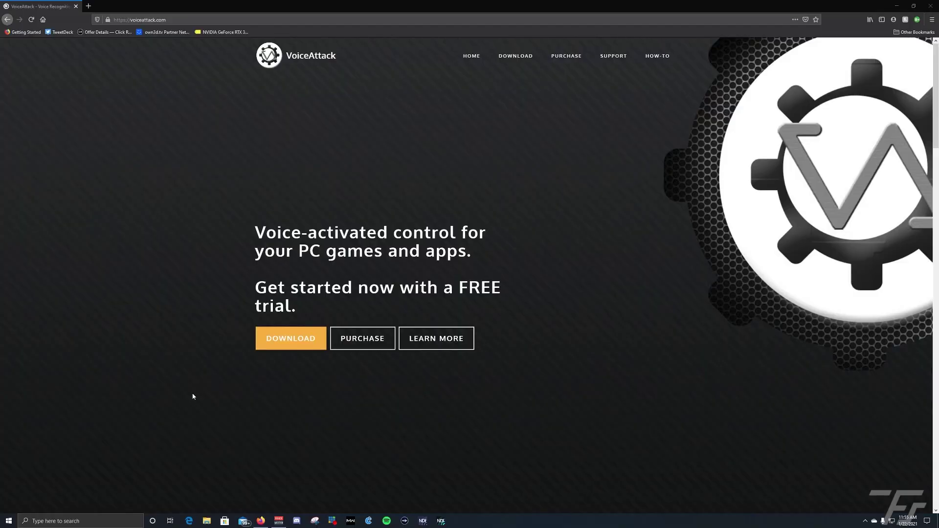
Step: Download the VoiceAttack v1.8.7 installer from voiceattack.com and run VoiceAttackInstaller.exe
click(289, 342)
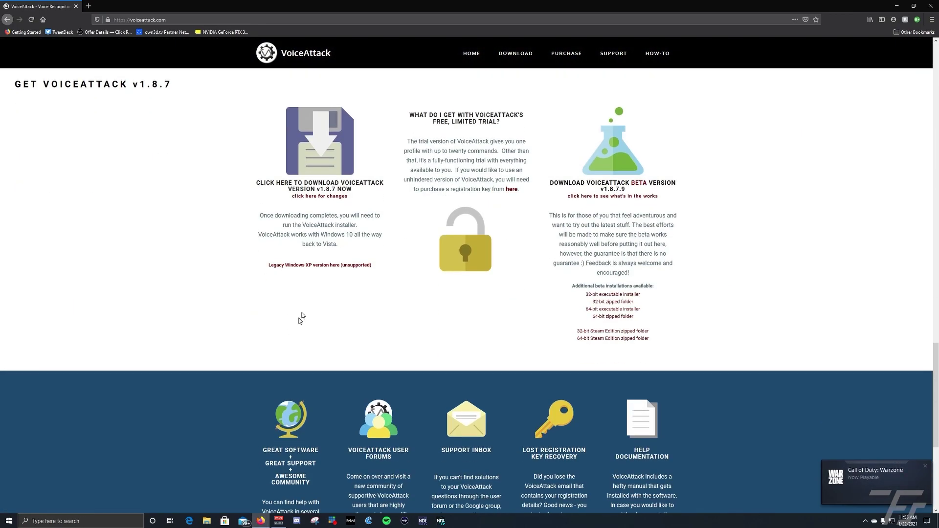
click(313, 188)
click(499, 255)
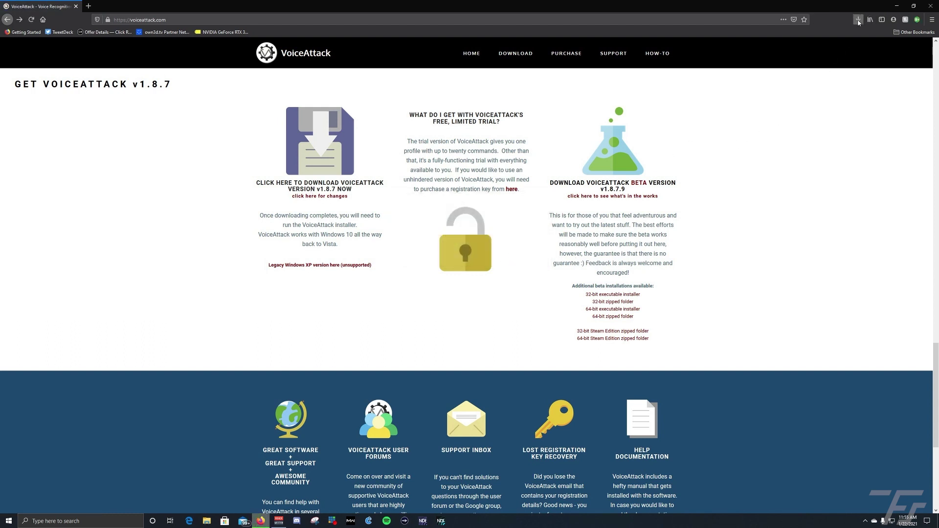
click(859, 20)
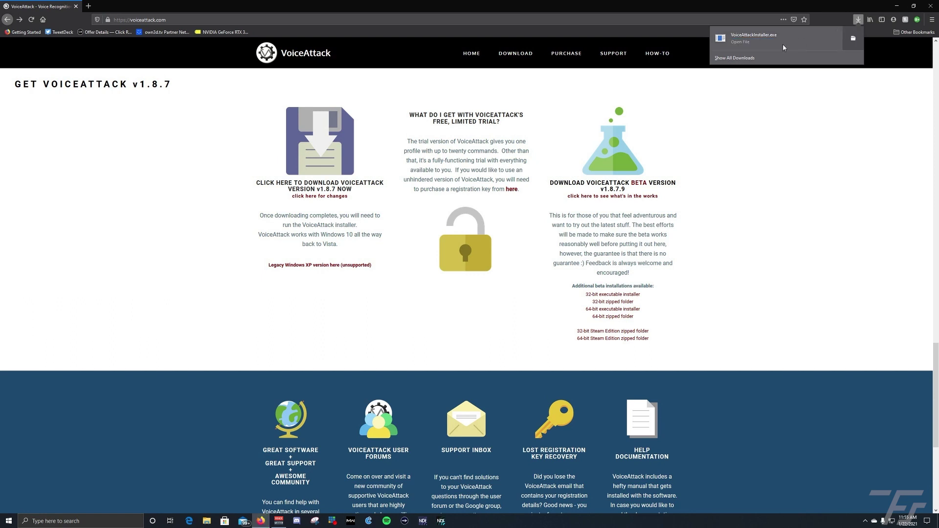
click(764, 38)
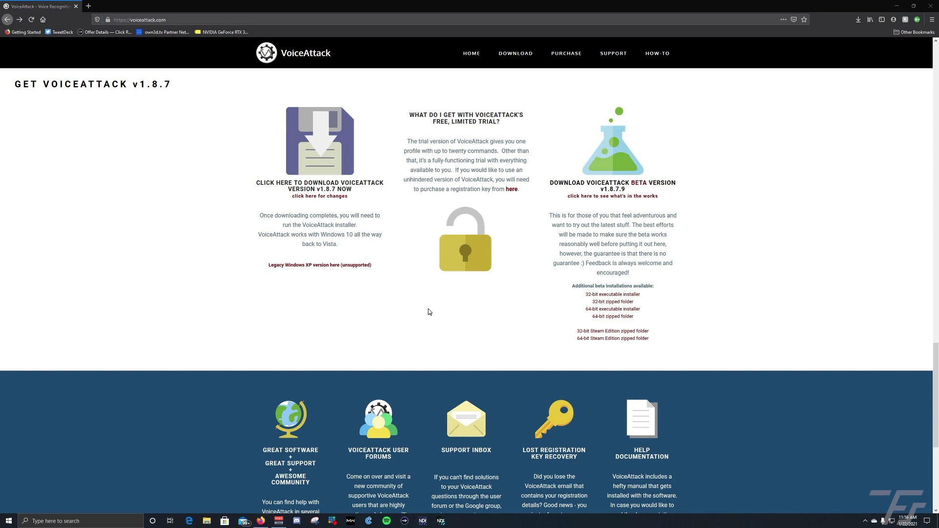
Step: Accept the license agreement, complete the VoiceAttack setup and continue with the trial version
click(509, 321)
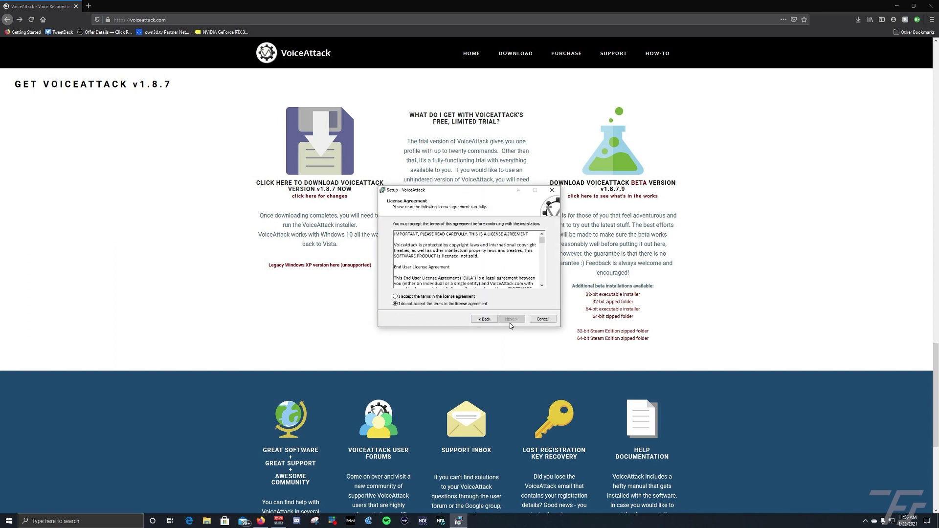
click(509, 321)
click(509, 321)
click(509, 321)
click(509, 321)
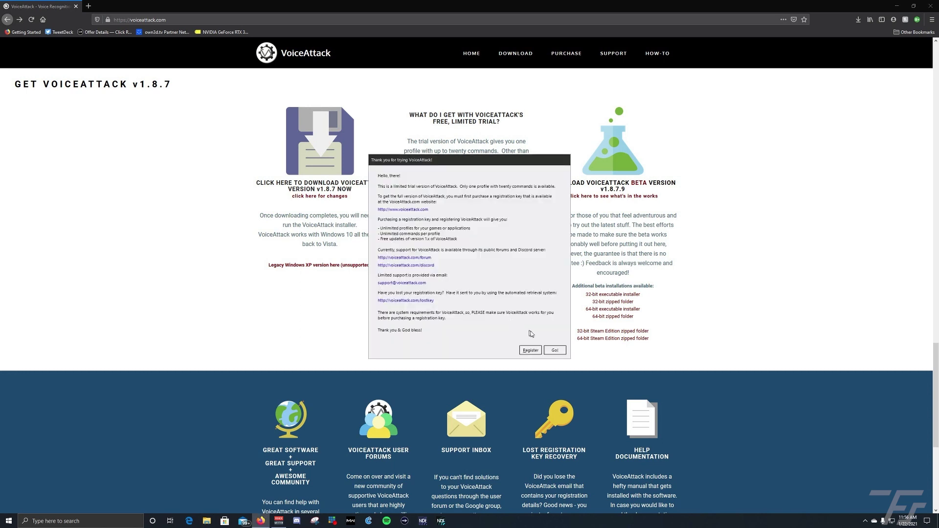
click(555, 351)
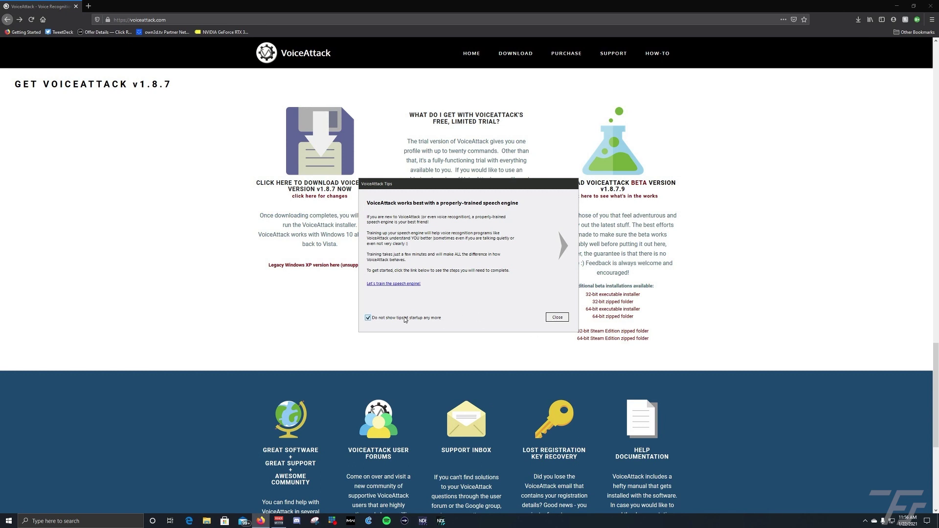
Step: Open the Windows Speech Recognition settings from the speech engine training tip and dismiss the VoiceAttack startup messages
click(394, 284)
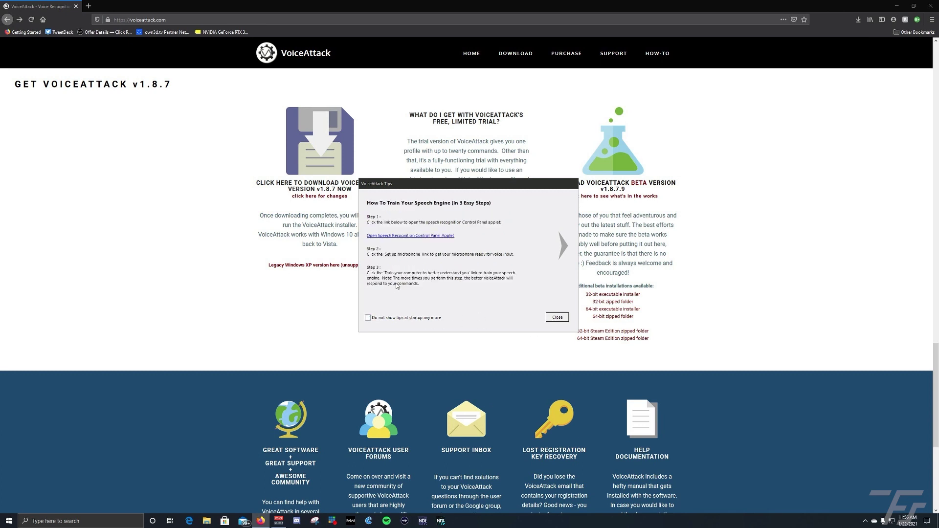
click(416, 237)
click(557, 318)
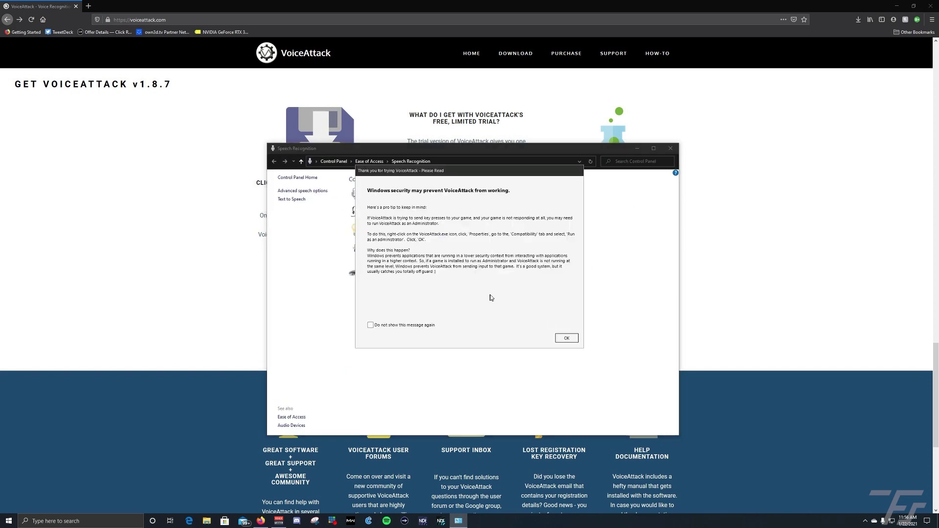
click(566, 339)
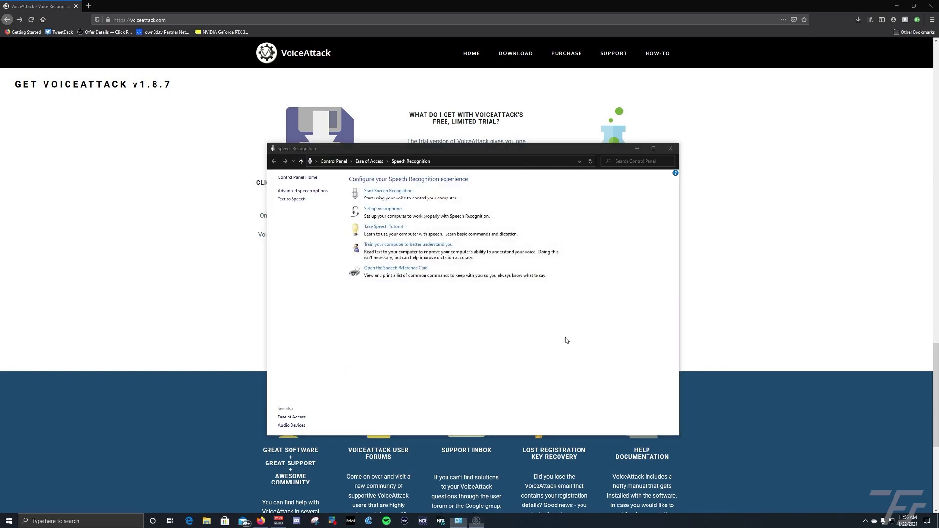
Step: Open the speech tutorial's support page, read the Windows voice recognition instructions and close the page
click(556, 200)
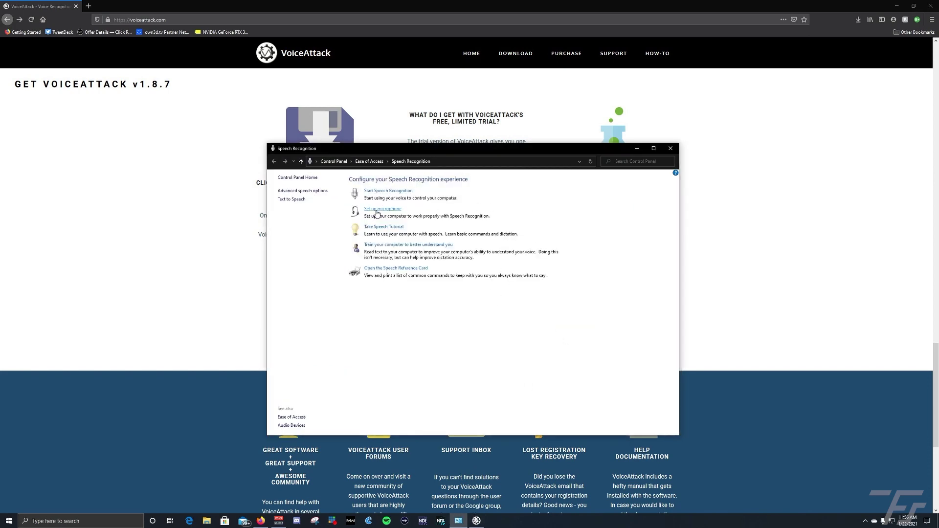
click(381, 229)
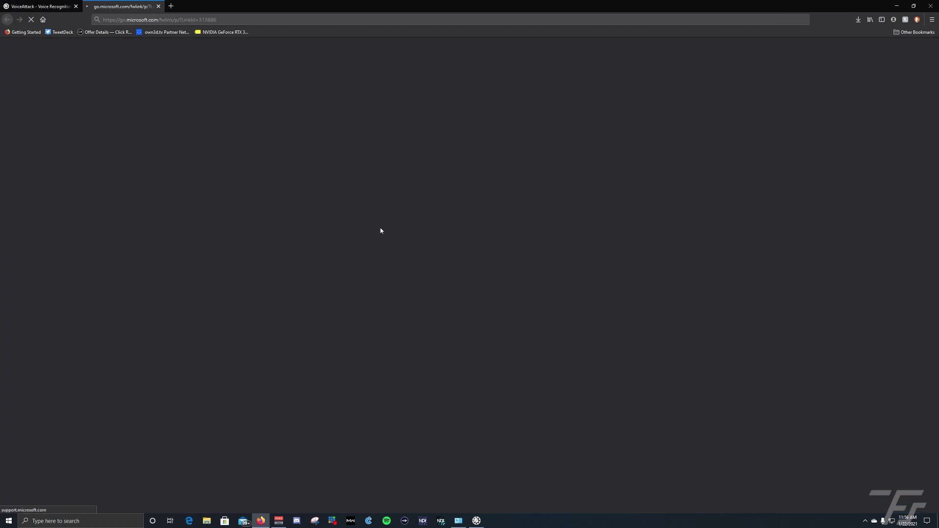
scroll(318, 210, down, 7)
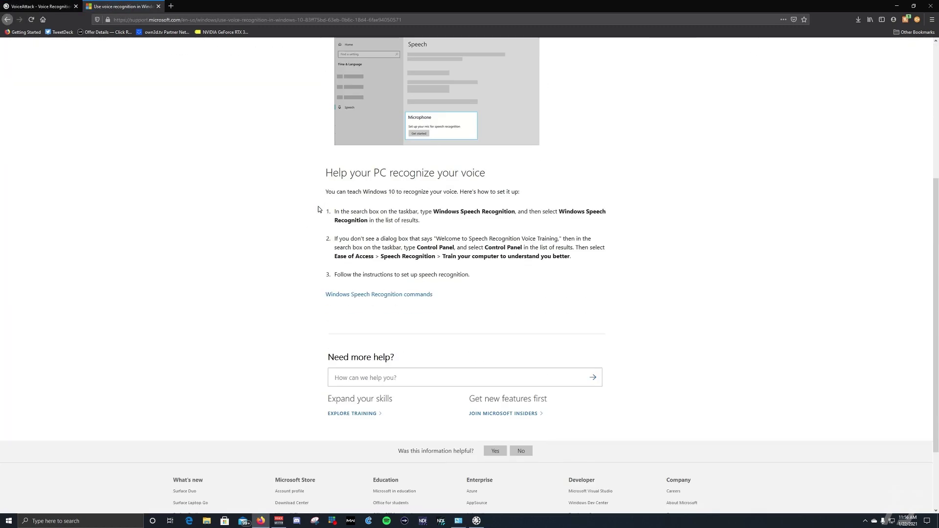
scroll(318, 211, up, 6)
click(159, 7)
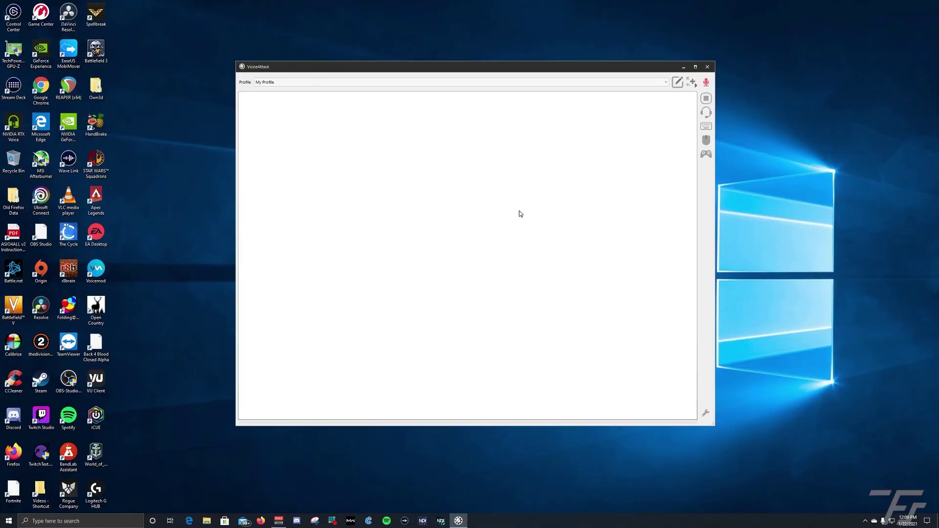
Step: Open My Profile for editing in VoiceAttack and look through its existing spoken commands
drag(571, 64, 572, 59)
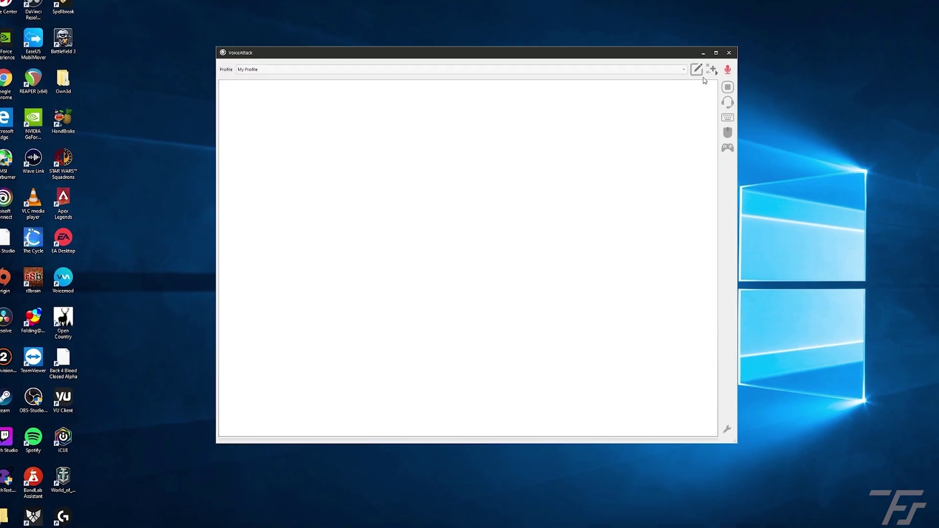
click(759, 56)
click(726, 66)
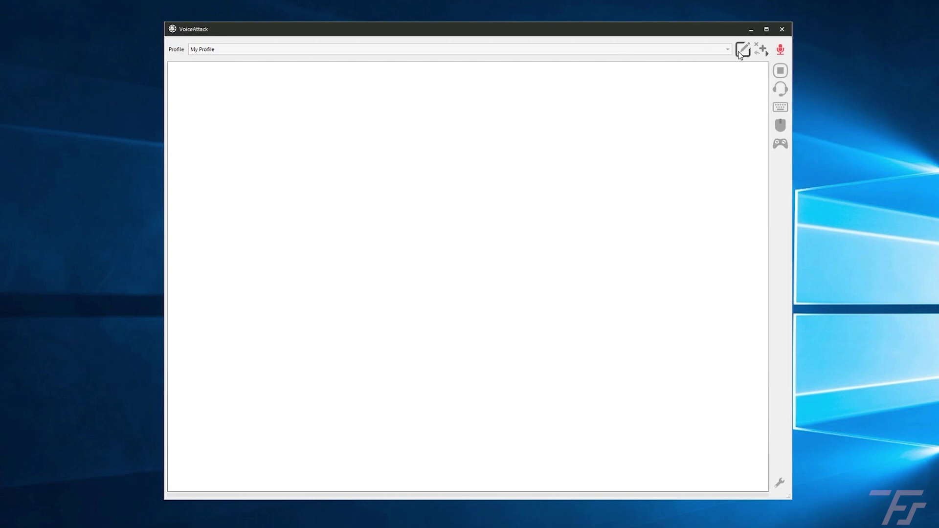
click(741, 52)
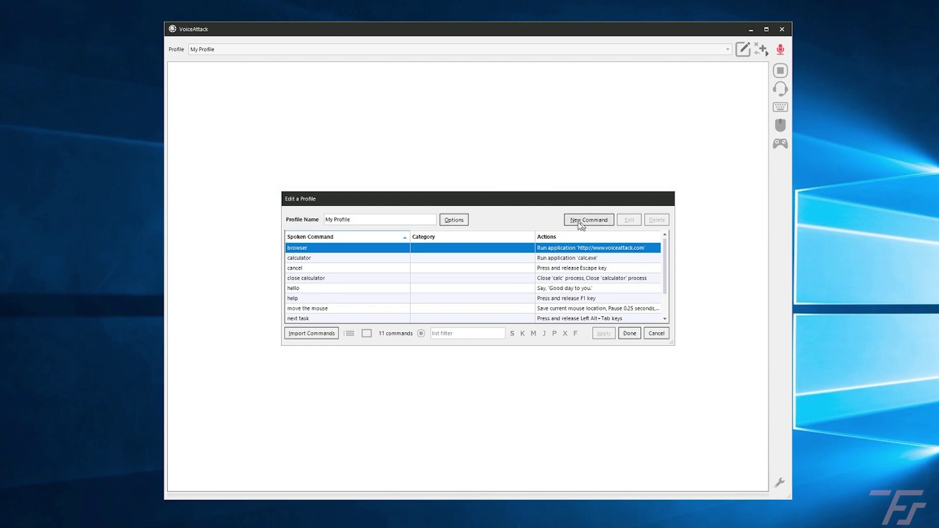
drag(485, 199, 421, 165)
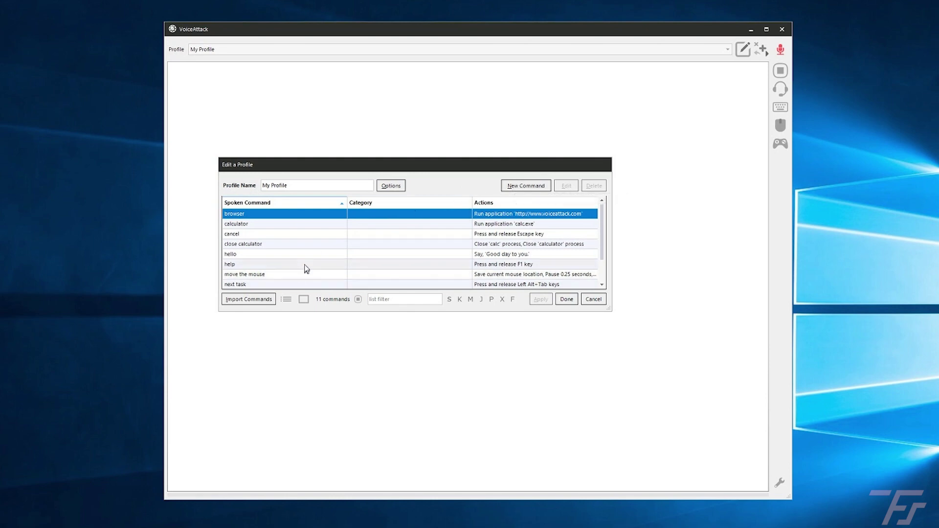
scroll(284, 223, down, 1)
scroll(290, 234, up, 1)
scroll(289, 234, down, 1)
scroll(296, 247, up, 1)
Step: Add a new command for the spoken phrase "Game Scene" that presses and releases Left Ctrl+Left Shift+F4
click(515, 186)
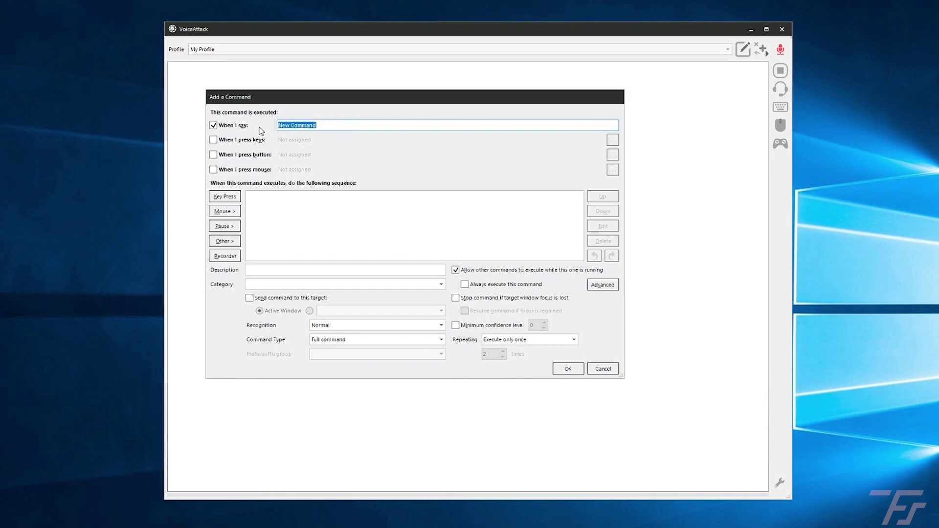
text(Game Scene)
click(227, 196)
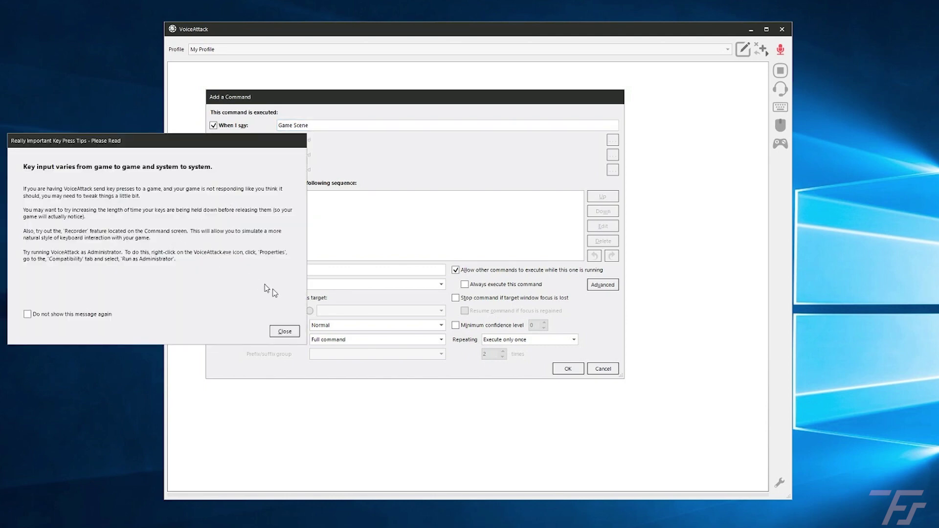
click(282, 332)
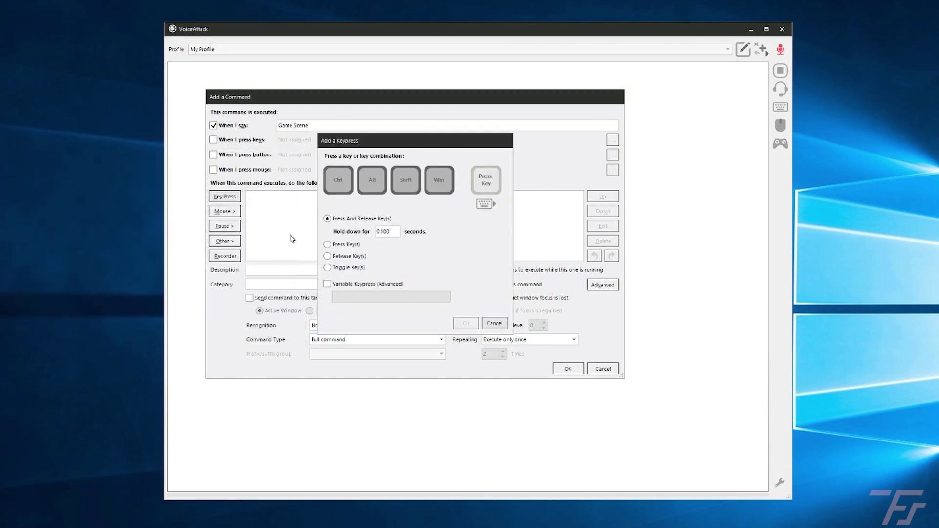
key(ctrl)
key(shift)
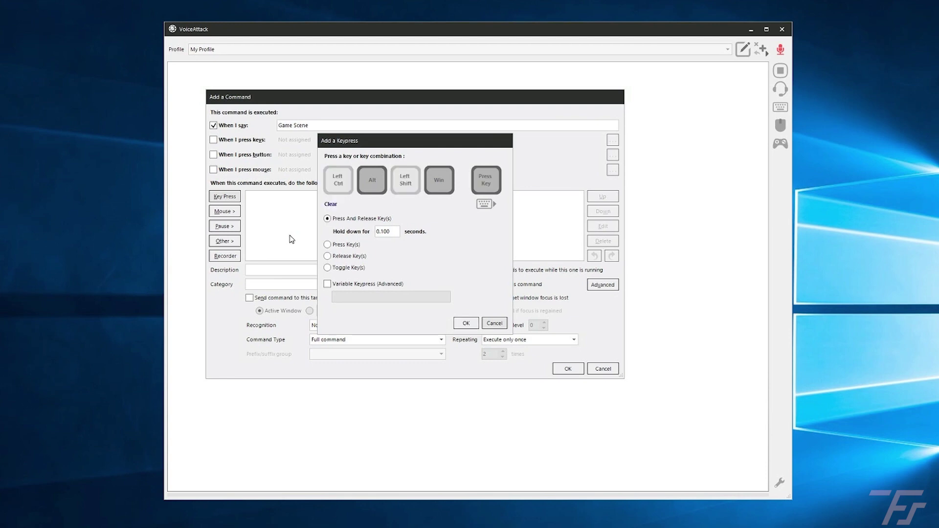
key(F4)
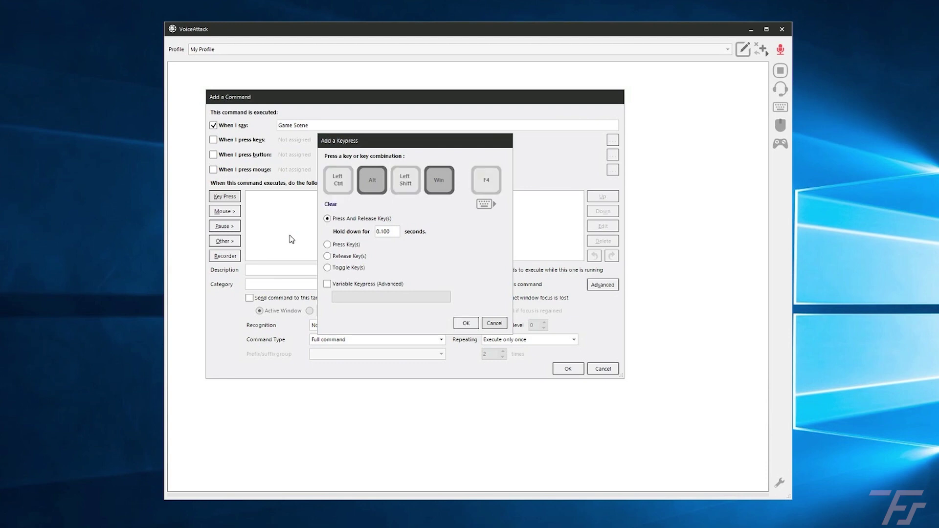
click(458, 324)
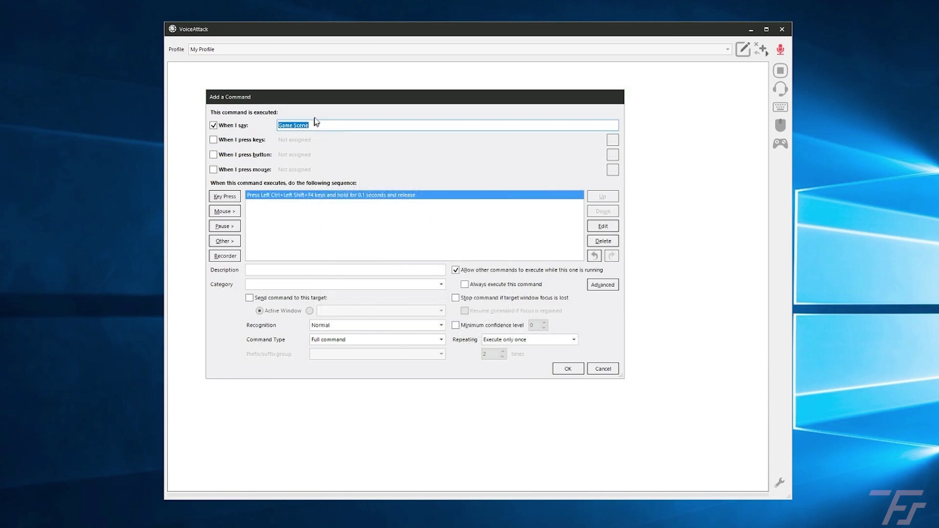
Step: Change the command's spoken phrase to "Switch to Game Scene", save the command and apply it to the profile
key(End)
text(Sitd)
key(BackSpace)
key(BackSpace)
key(BackSpace)
text(witch to)
click(331, 197)
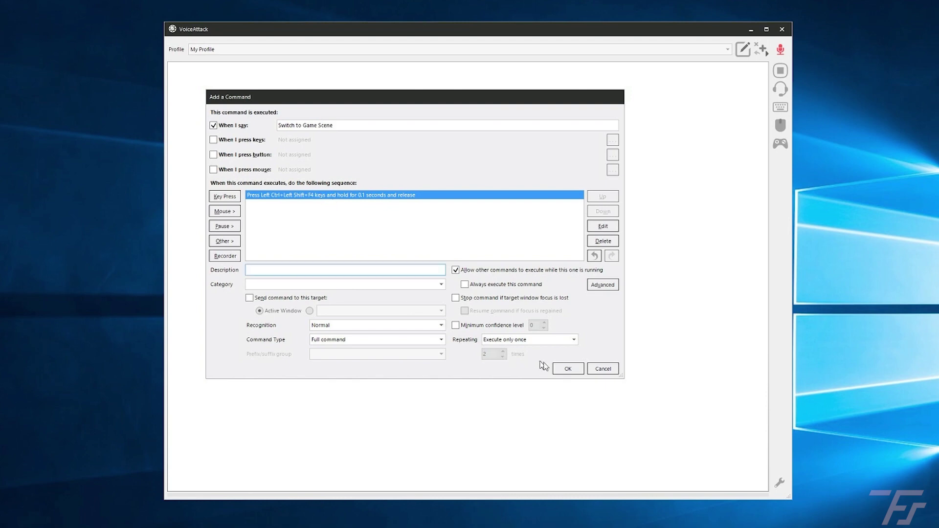
click(565, 369)
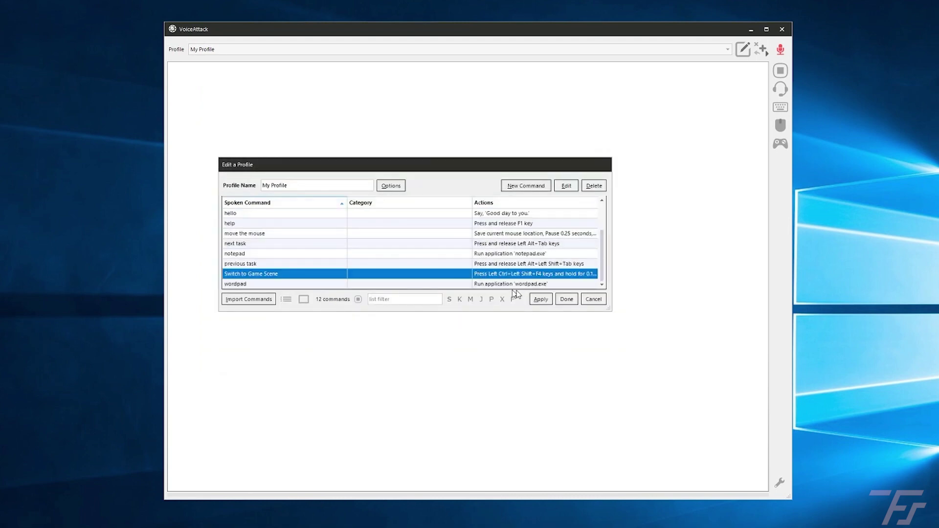
click(548, 300)
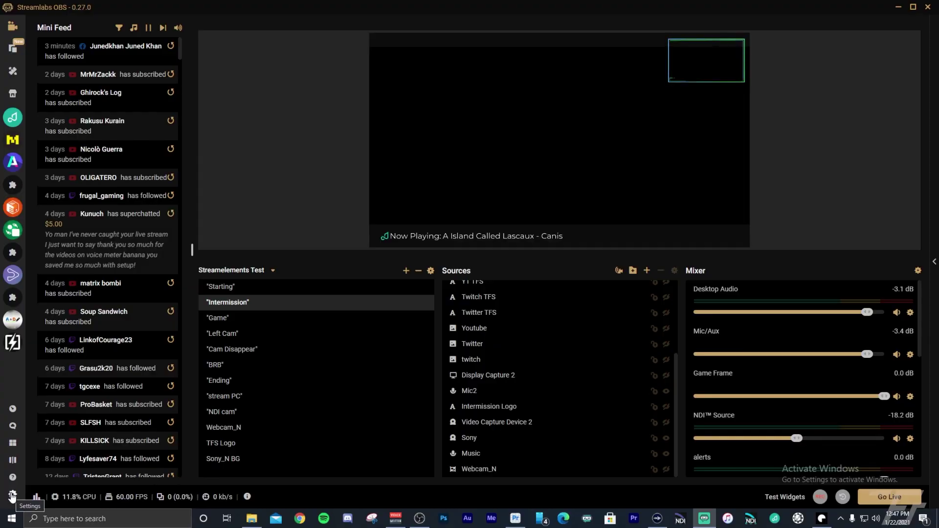
Step: Switch to Streamlabs OBS and find the "Game" scene's "Switch to scene" hotkey in the hotkey settings
click(13, 495)
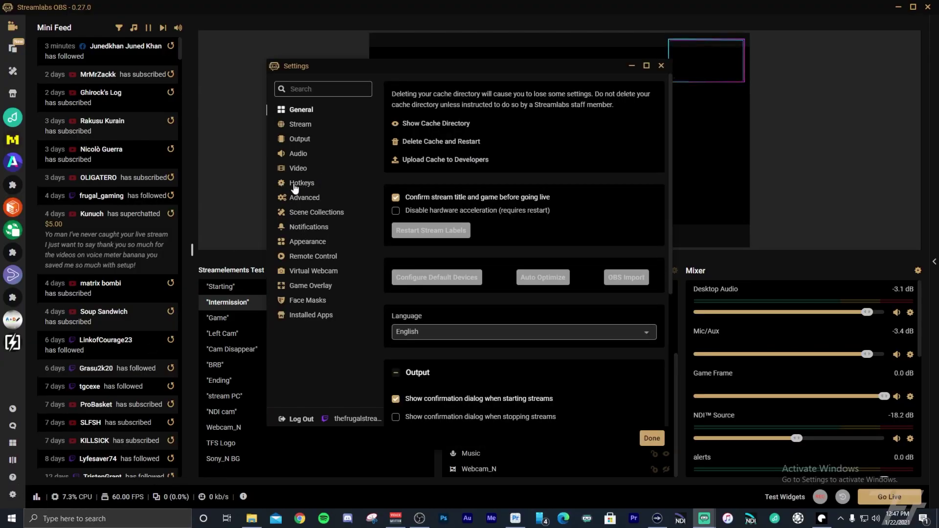
click(296, 184)
scroll(402, 280, down, 4)
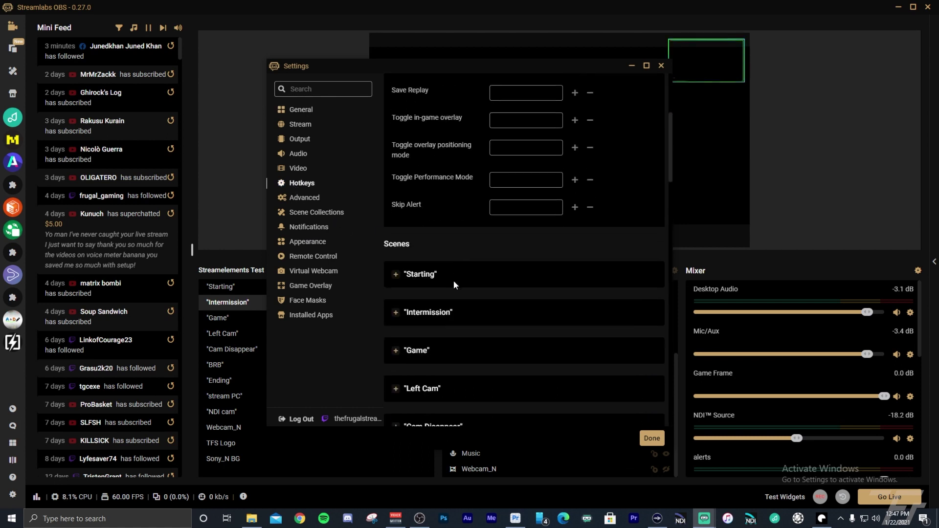
click(400, 275)
scroll(416, 303, down, 6)
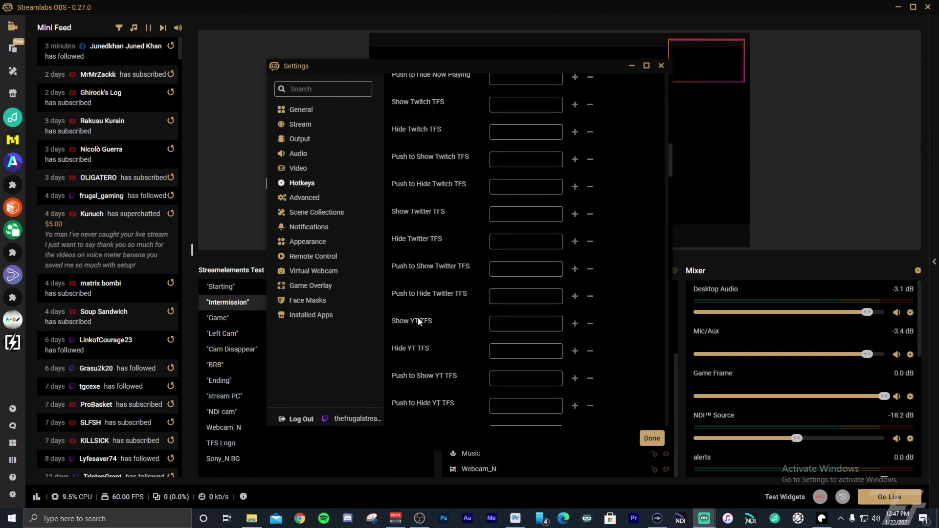
scroll(420, 323, down, 10)
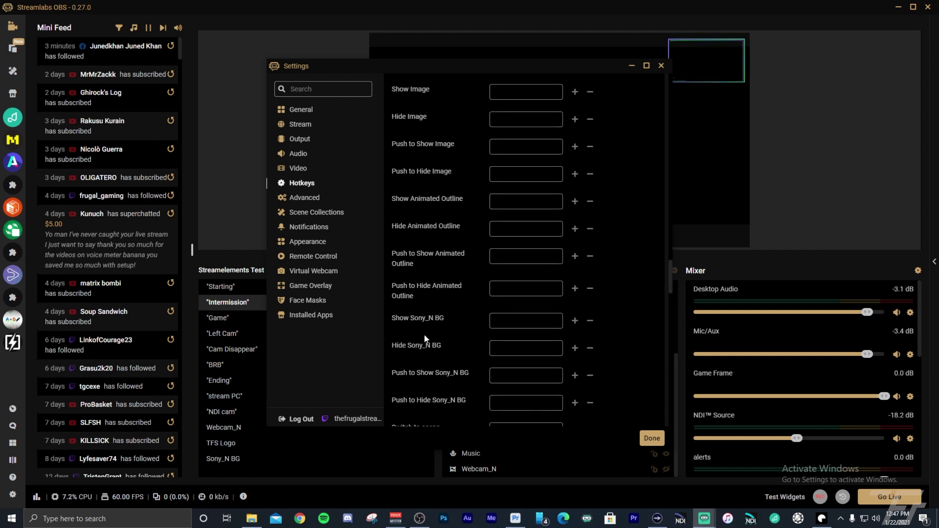
scroll(424, 338, down, 6)
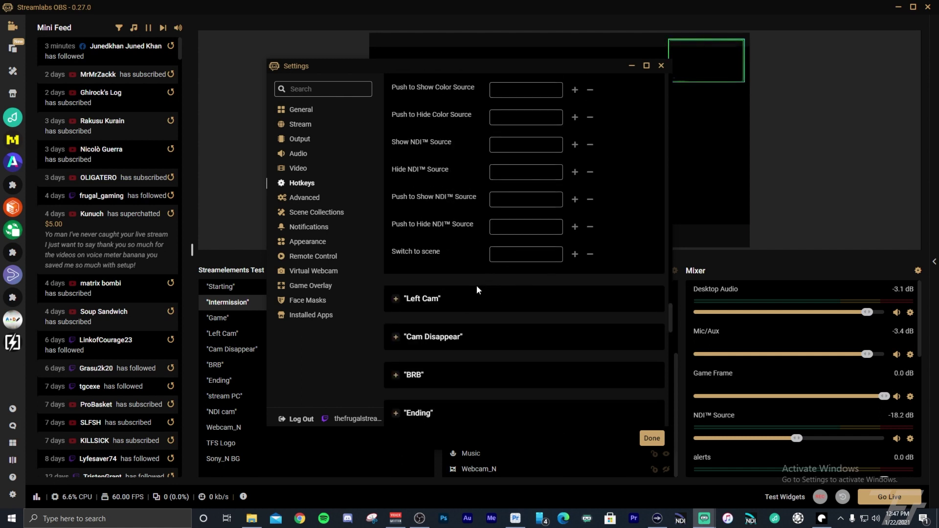